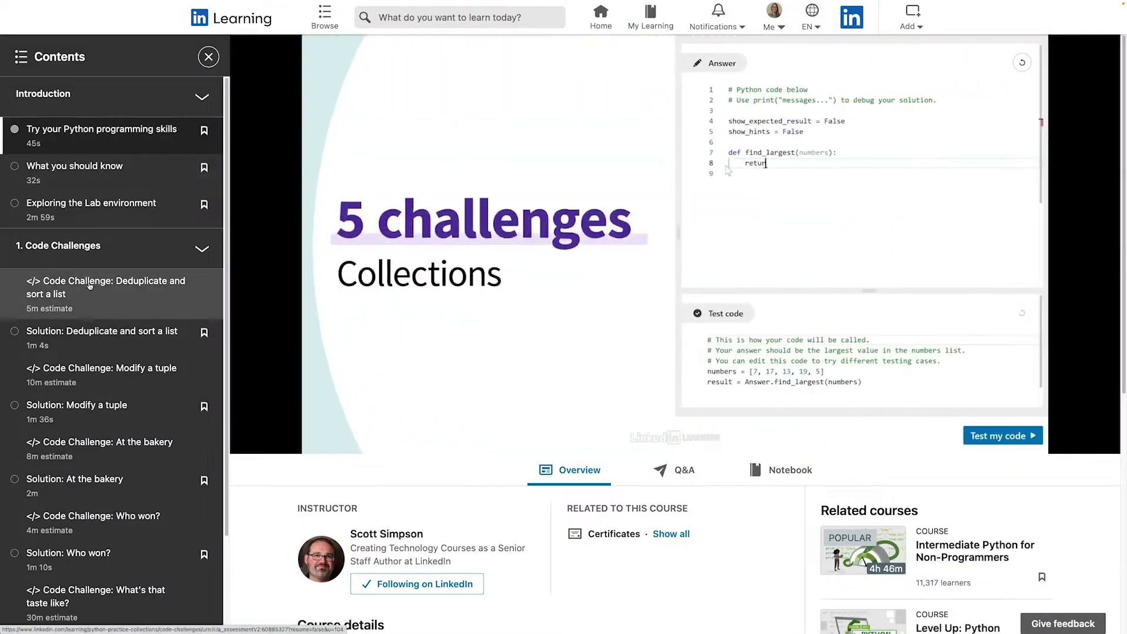
- Run the tests on the Deduplicate and sort a list challenge, getting an incorrect result
{"action": "left_click", "coordinate": [88, 300]}
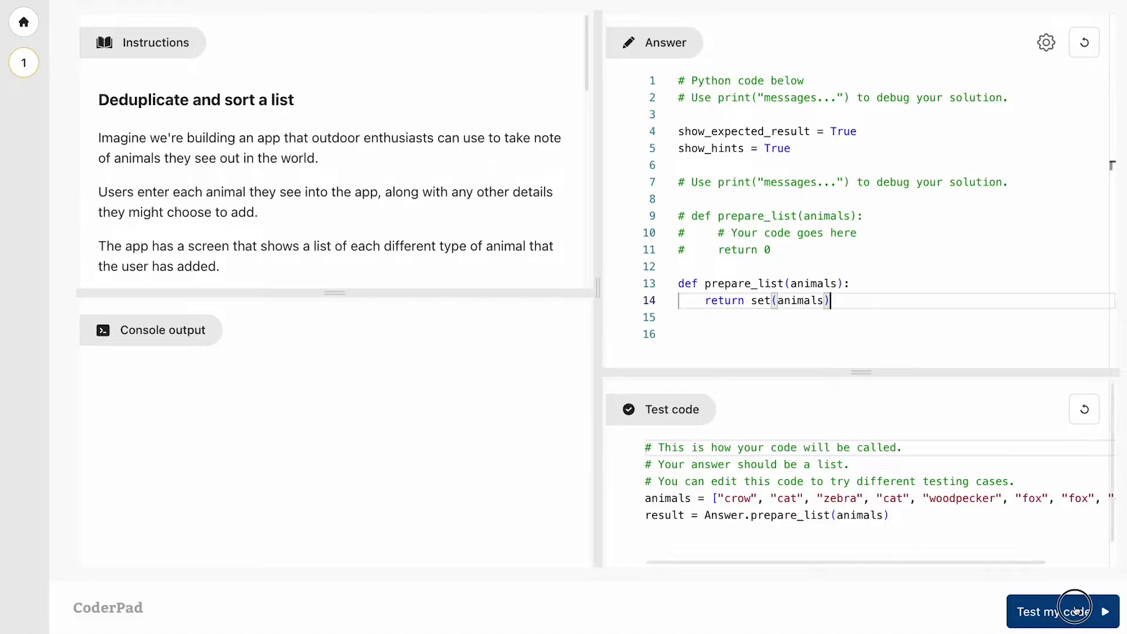
{"action": "left_click", "coordinate": [1077, 610]}
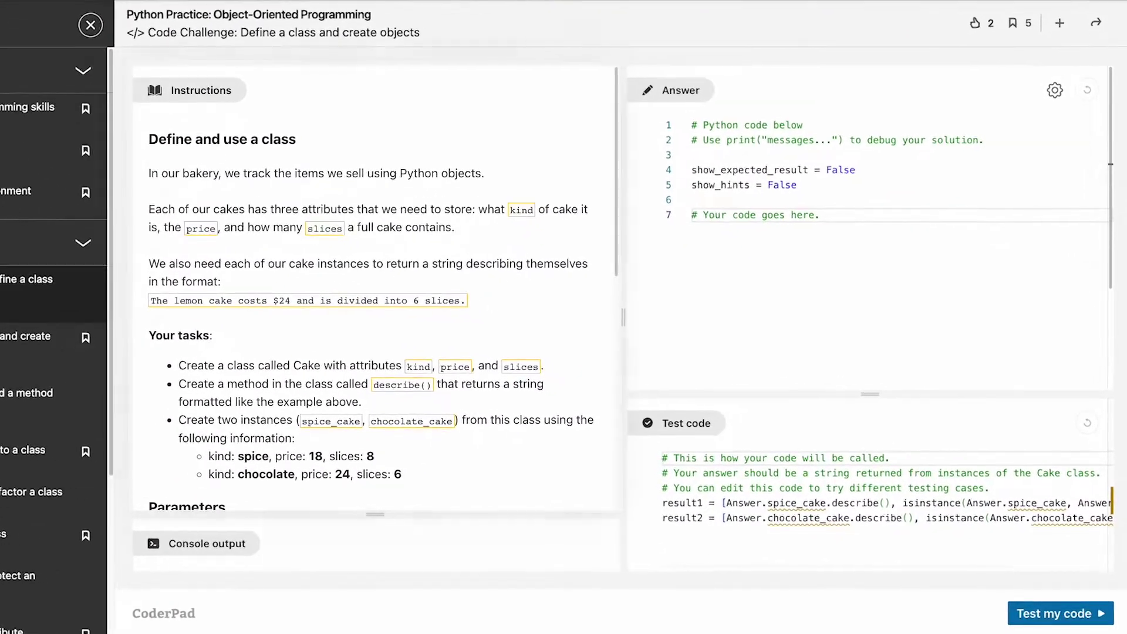
{"action": "scroll", "coordinate": [373, 291], "scroll_direction": "down", "scroll_amount": 1}
{"action": "scroll", "coordinate": [374, 291], "scroll_direction": "down", "scroll_amount": 1}
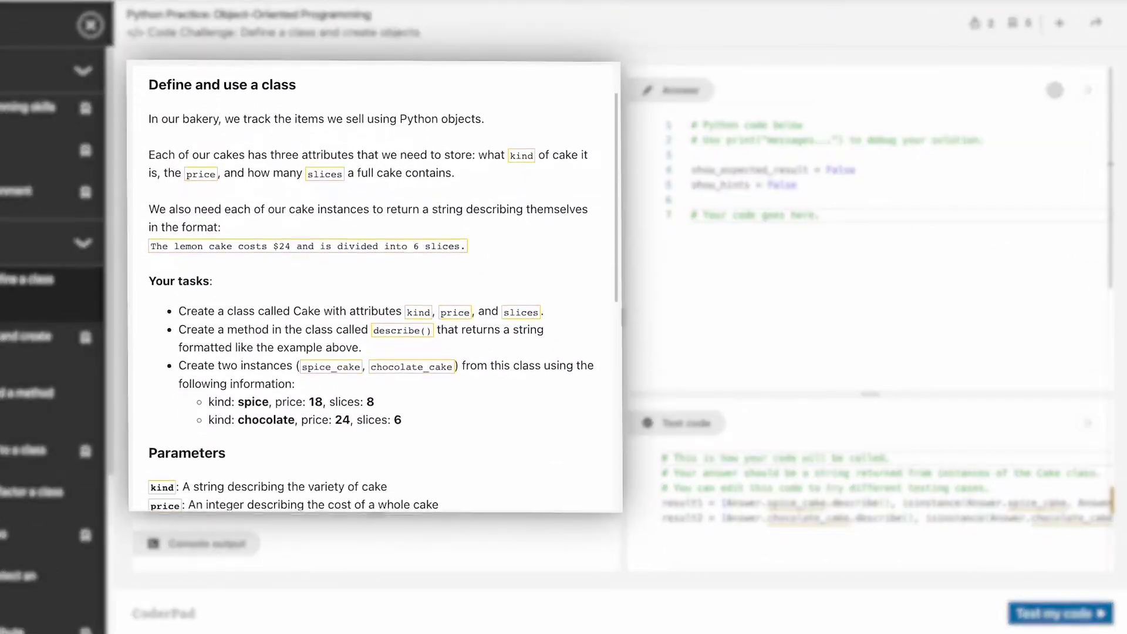
{"action": "scroll", "coordinate": [374, 290], "scroll_direction": "down", "scroll_amount": 1}
{"action": "scroll", "coordinate": [374, 290], "scroll_direction": "down", "scroll_amount": 1}
{"action": "scroll", "coordinate": [374, 291], "scroll_direction": "down", "scroll_amount": 1}
{"action": "scroll", "coordinate": [374, 291], "scroll_direction": "down", "scroll_amount": 1}
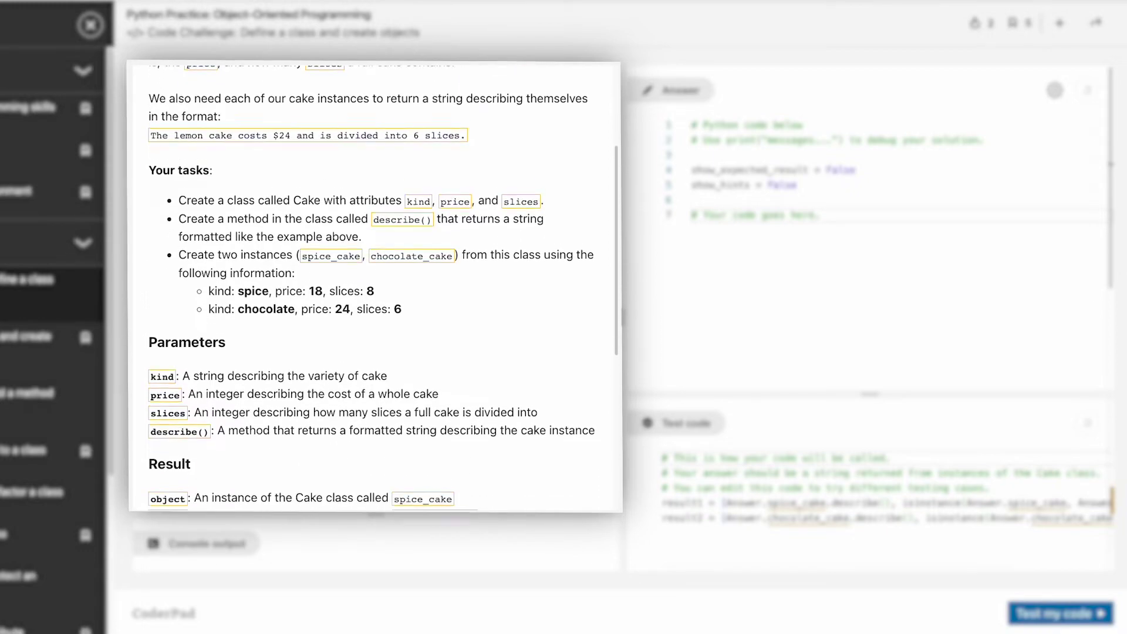
{"action": "scroll", "coordinate": [374, 291], "scroll_direction": "down", "scroll_amount": 1}
{"action": "scroll", "coordinate": [374, 291], "scroll_direction": "down", "scroll_amount": 1}
{"action": "scroll", "coordinate": [375, 290], "scroll_direction": "down", "scroll_amount": 1}
{"action": "scroll", "coordinate": [375, 291], "scroll_direction": "down", "scroll_amount": 1}
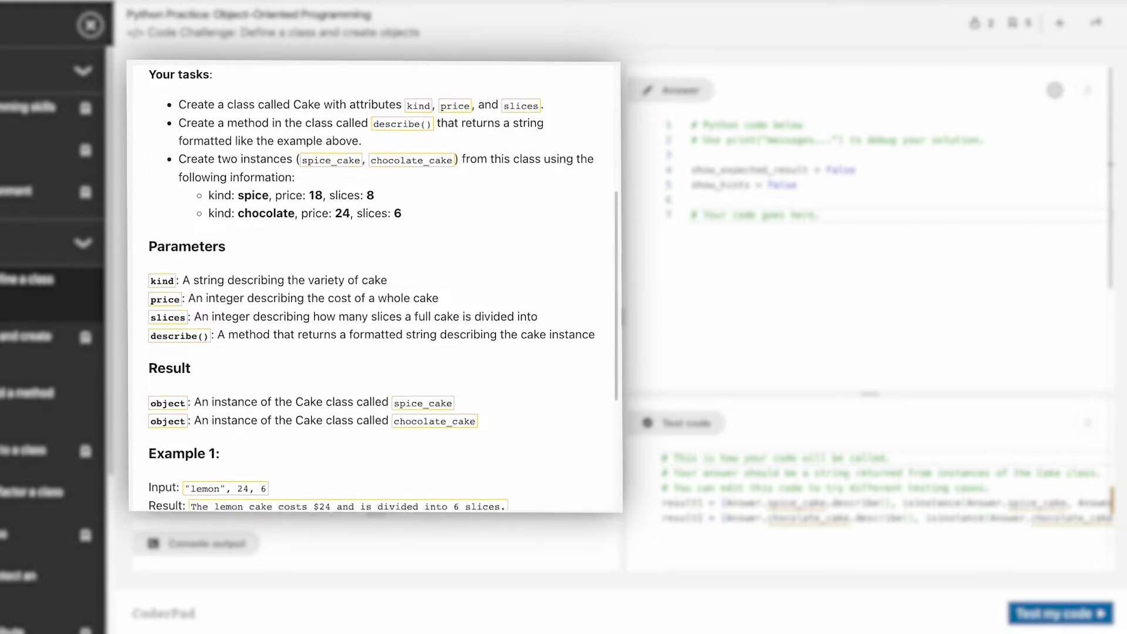
{"action": "scroll", "coordinate": [374, 290], "scroll_direction": "down", "scroll_amount": 1}
{"action": "scroll", "coordinate": [373, 290], "scroll_direction": "down", "scroll_amount": 1}
{"action": "scroll", "coordinate": [374, 291], "scroll_direction": "down", "scroll_amount": 1}
{"action": "scroll", "coordinate": [375, 291], "scroll_direction": "down", "scroll_amount": 1}
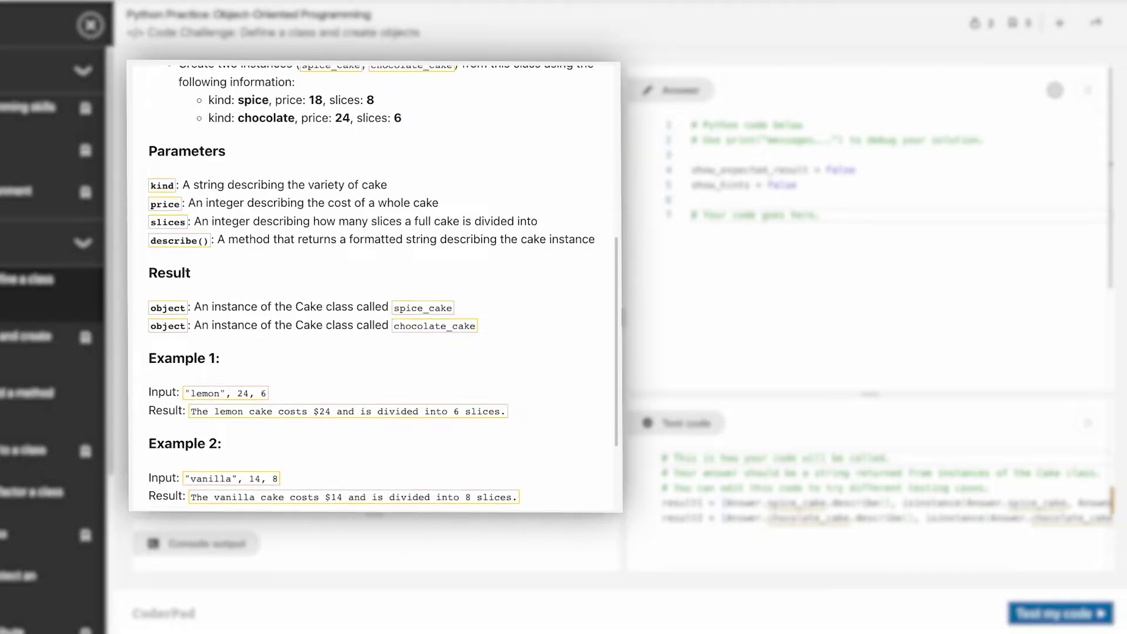
{"action": "scroll", "coordinate": [374, 290], "scroll_direction": "down", "scroll_amount": 1}
{"action": "scroll", "coordinate": [374, 290], "scroll_direction": "down", "scroll_amount": 1}
{"action": "scroll", "coordinate": [374, 291], "scroll_direction": "down", "scroll_amount": 1}
{"action": "scroll", "coordinate": [375, 291], "scroll_direction": "down", "scroll_amount": 1}
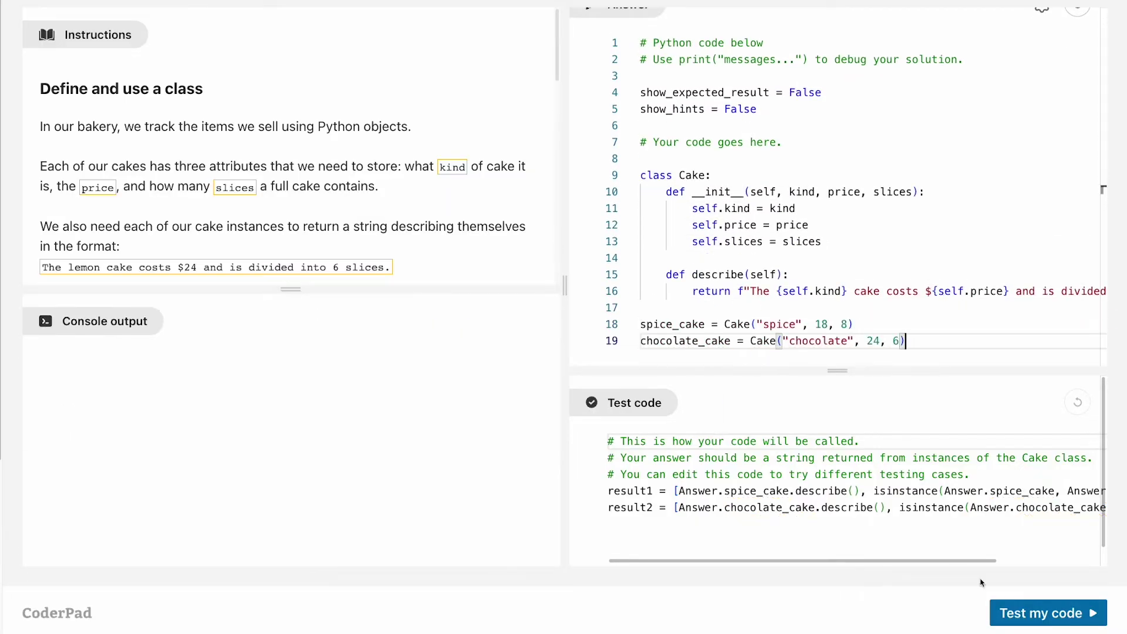
- Run the tests on the Cake class, getting 'not quite right' with doubled periods in both descriptions
{"action": "left_click", "coordinate": [1028, 613]}
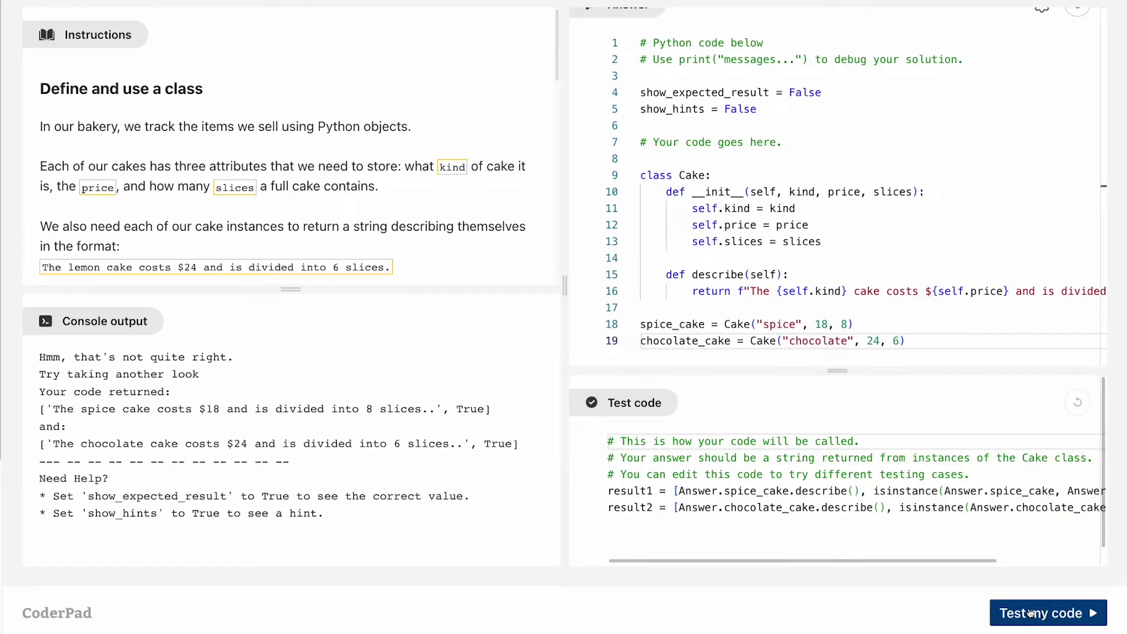